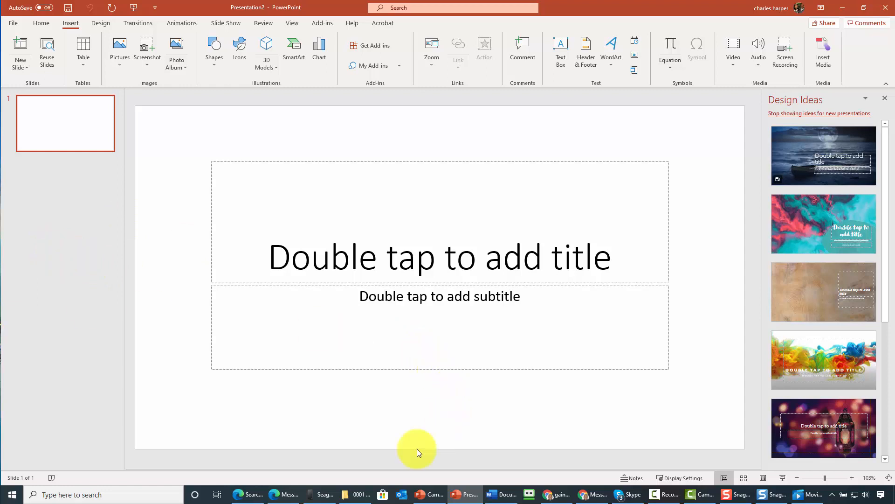
Step: Review the numbered screenshots 0001 - Etsy through 0008 in the folder, leaving none selected
left_click(354, 492)
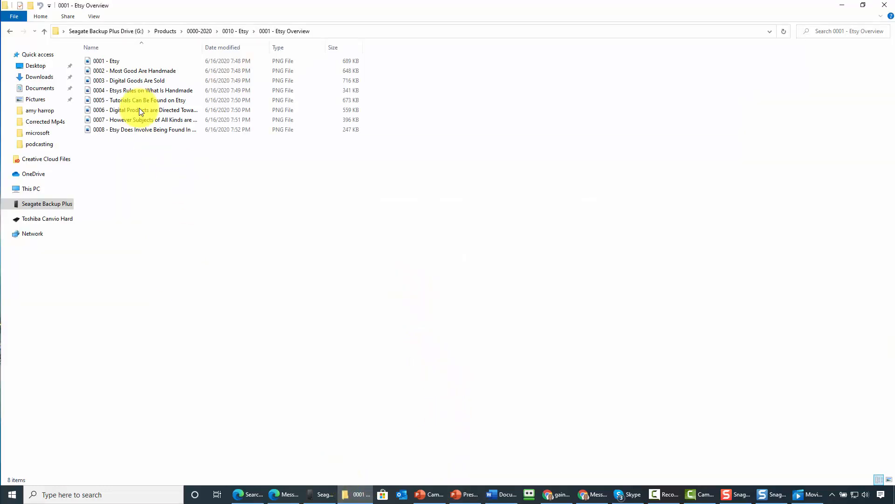
left_click(98, 130)
left_click(98, 59)
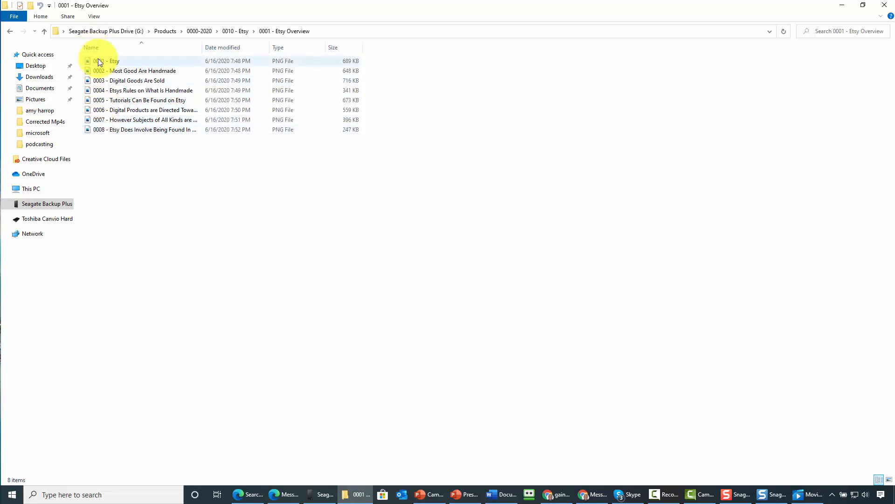
mouse_move(105, 61)
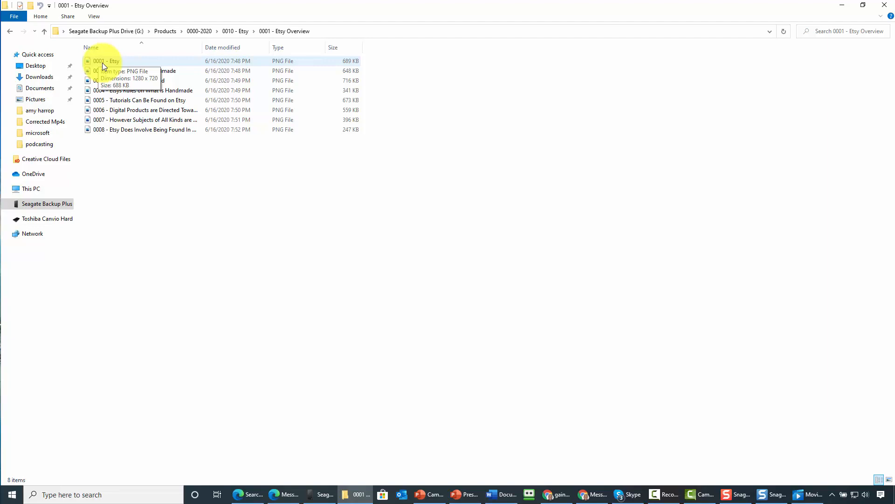
left_click(99, 154)
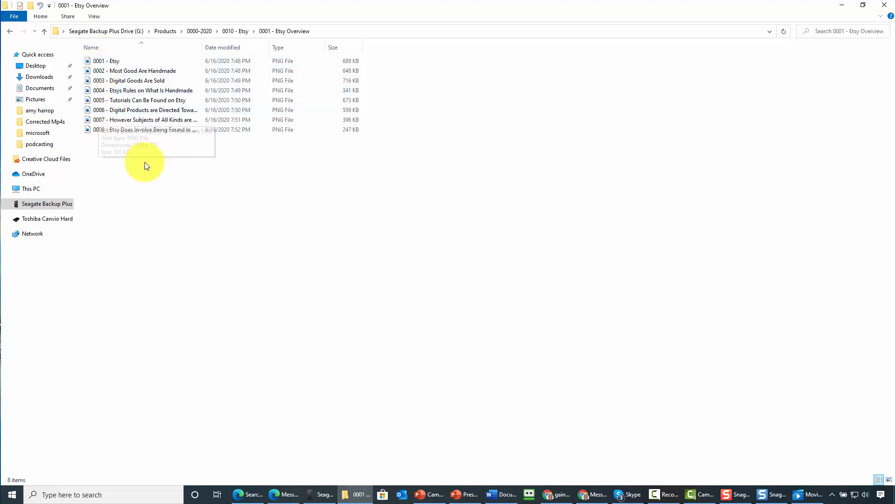
Step: Return to the blank presentation and begin a New Photo Album from Insert
left_click(842, 5)
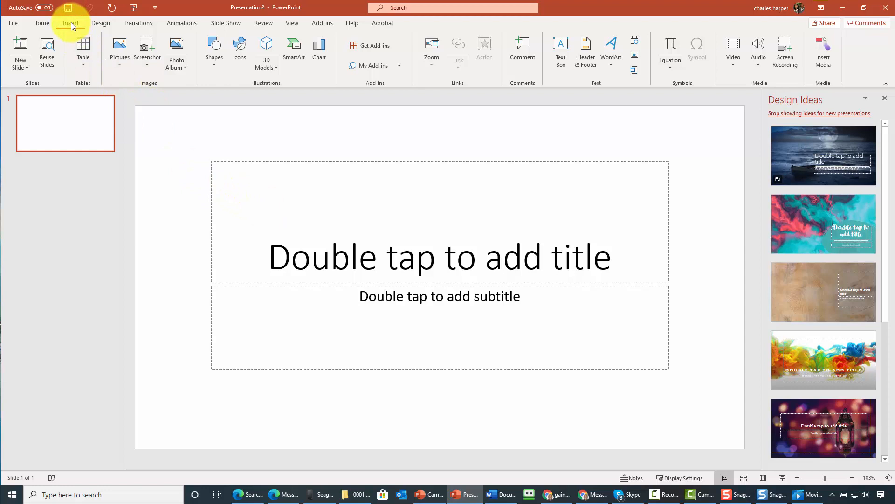
left_click(186, 67)
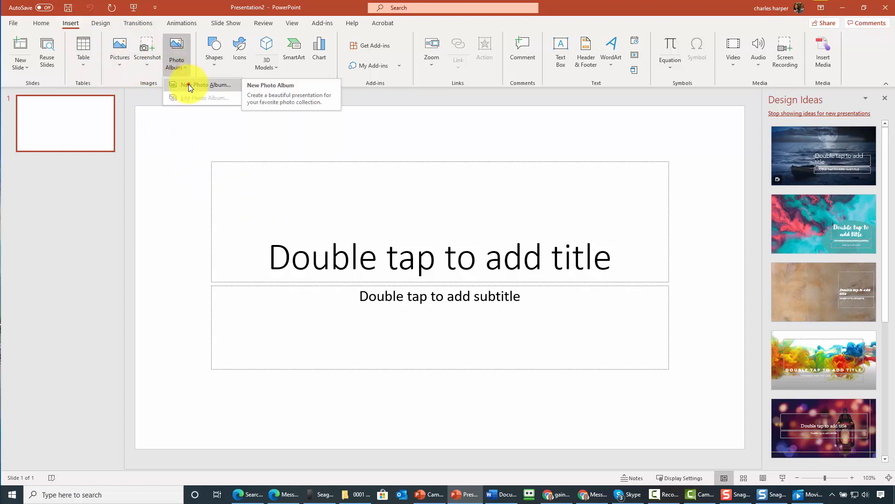
left_click(188, 84)
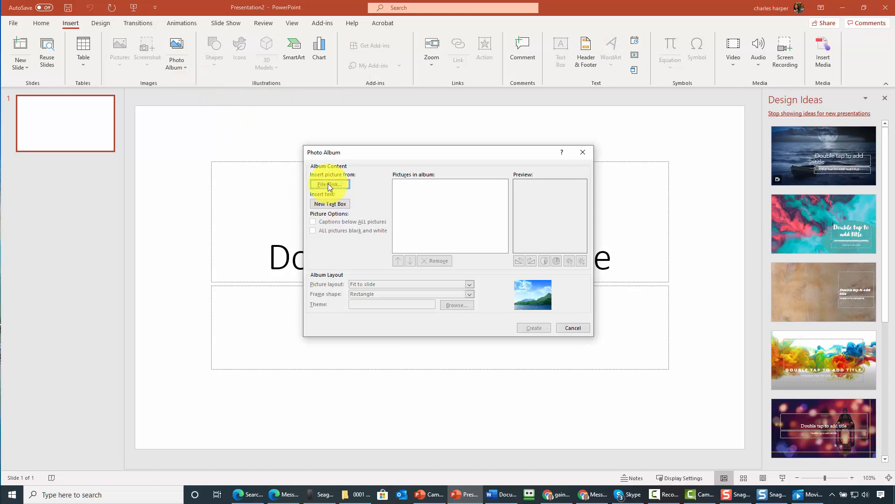
Step: Insert screenshots 0001 - Etsy through 0008 from disk into the album's picture list
left_click(329, 183)
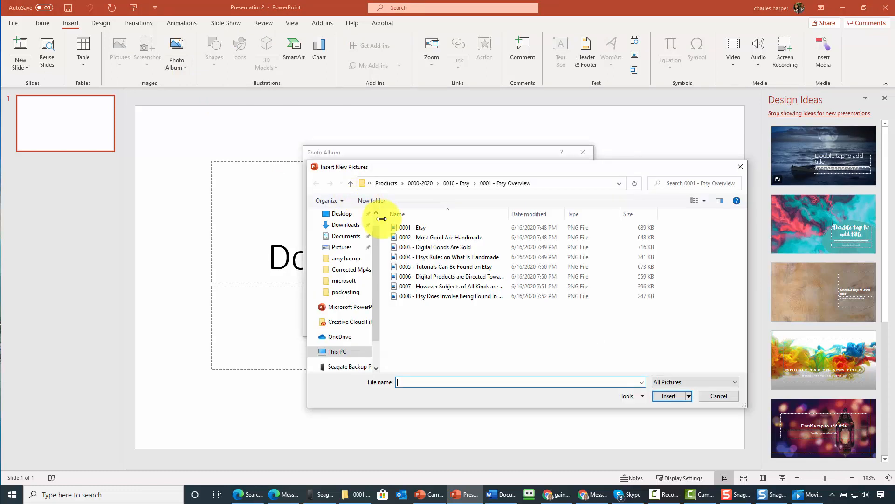
left_click(414, 226)
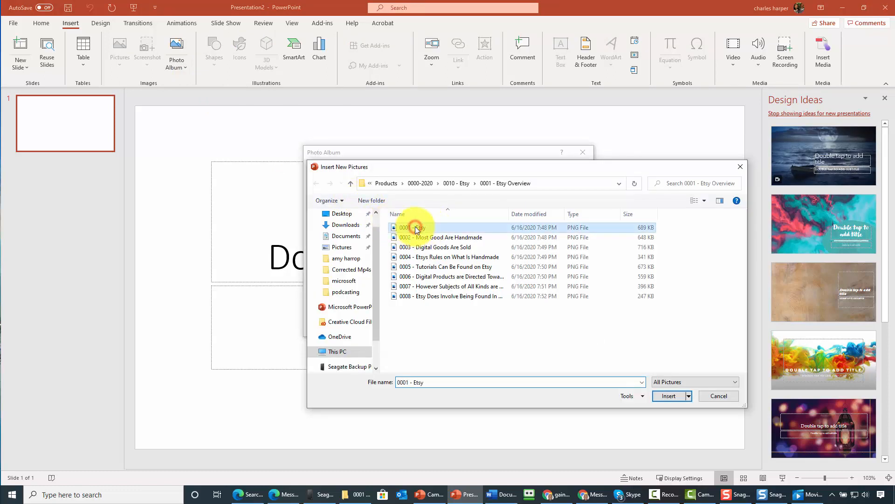
left_click(431, 296, "shift")
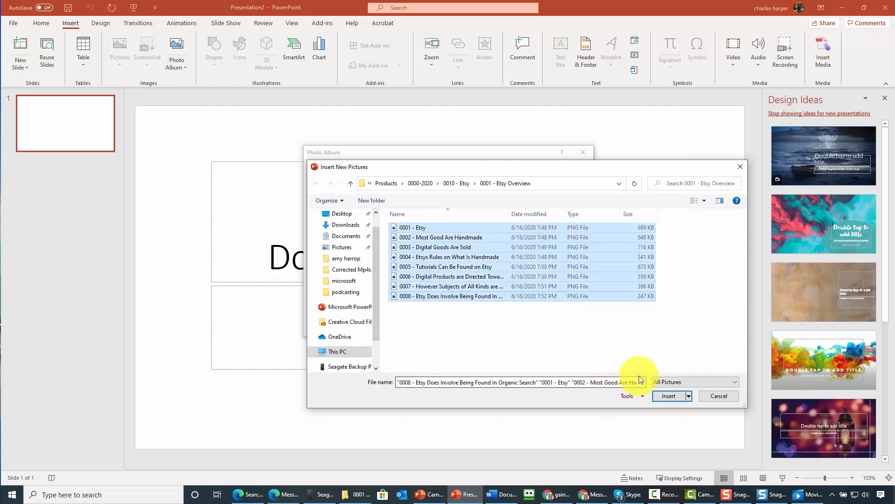
left_click(661, 396)
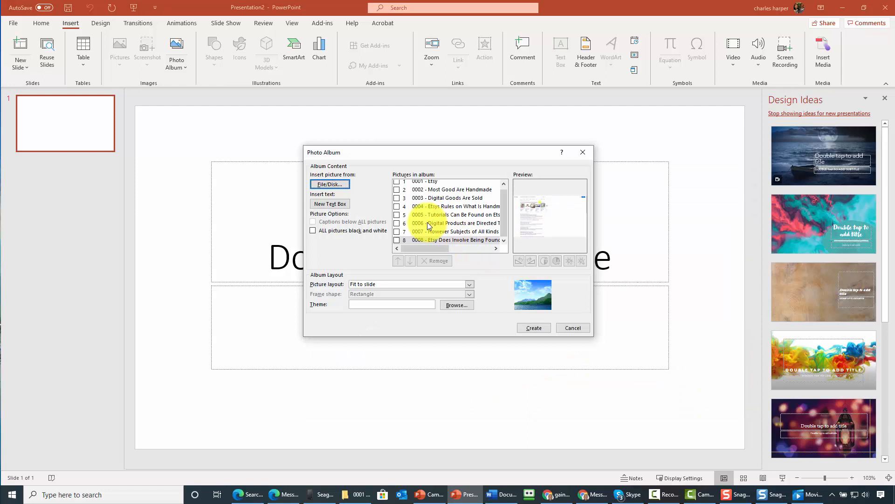
scroll(415, 220, "up", 1)
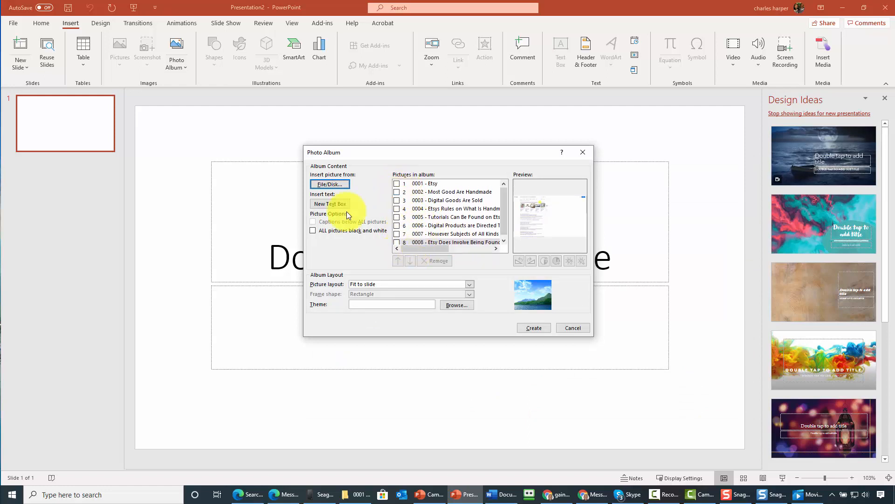
Step: Choose the 1 picture layout so each slide shows a single screenshot
left_click(470, 283)
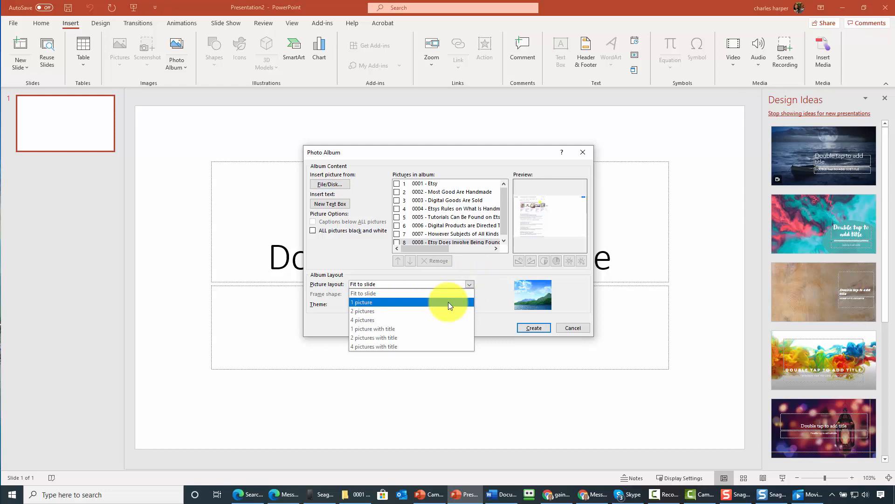
left_click(449, 301)
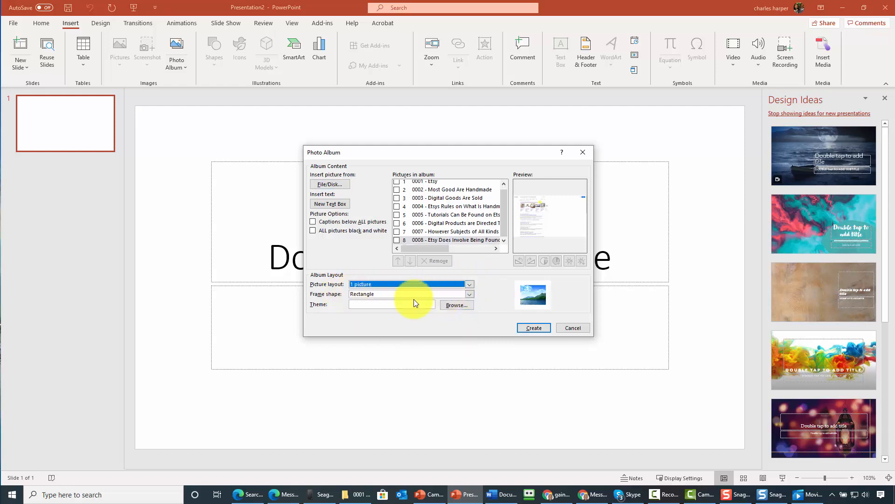
Step: Select the Office Theme and create the nine-slide photo album presentation
left_click(450, 305)
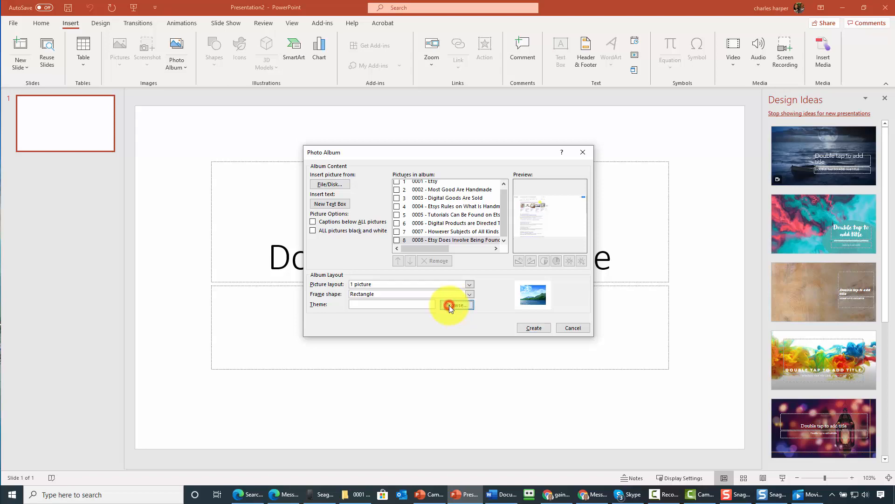
left_click(416, 305)
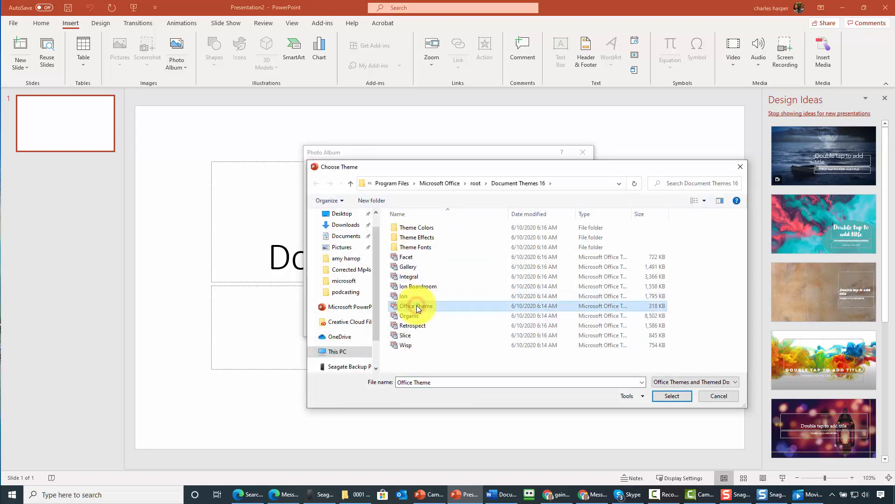
left_click(671, 396)
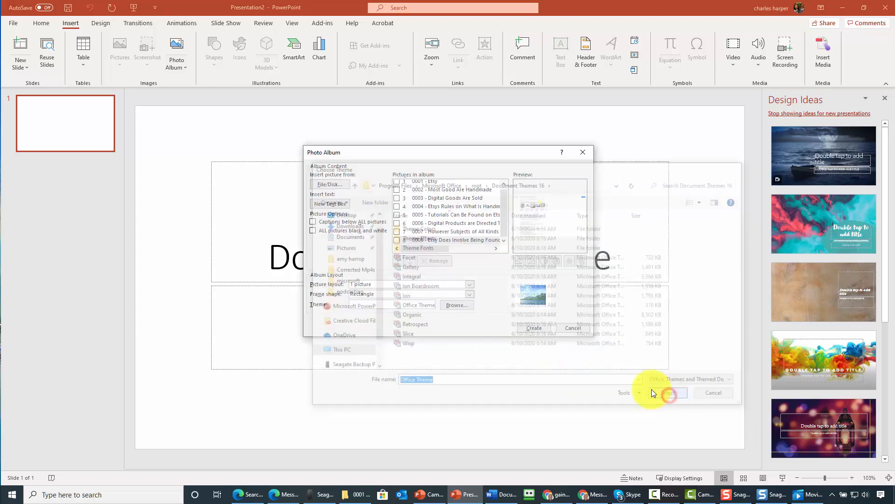
left_click(531, 328)
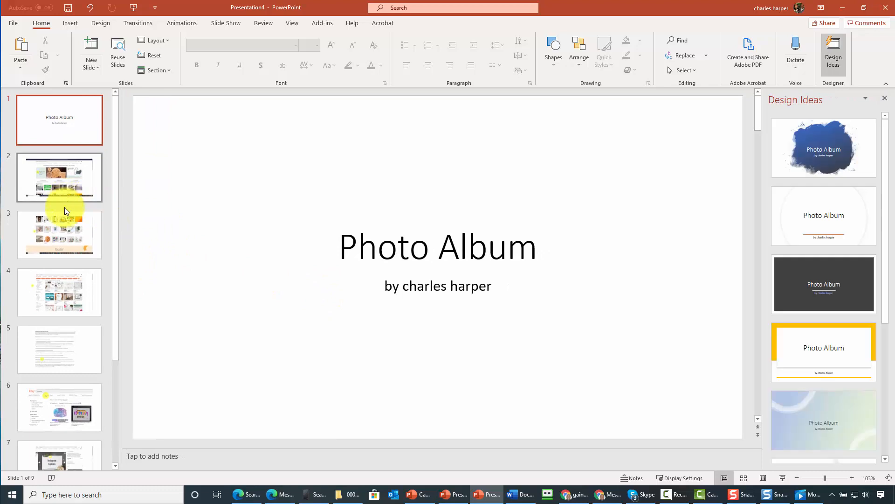
scroll(63, 213, "down", 3)
scroll(59, 226, "up", 3)
scroll(66, 195, "down", 2)
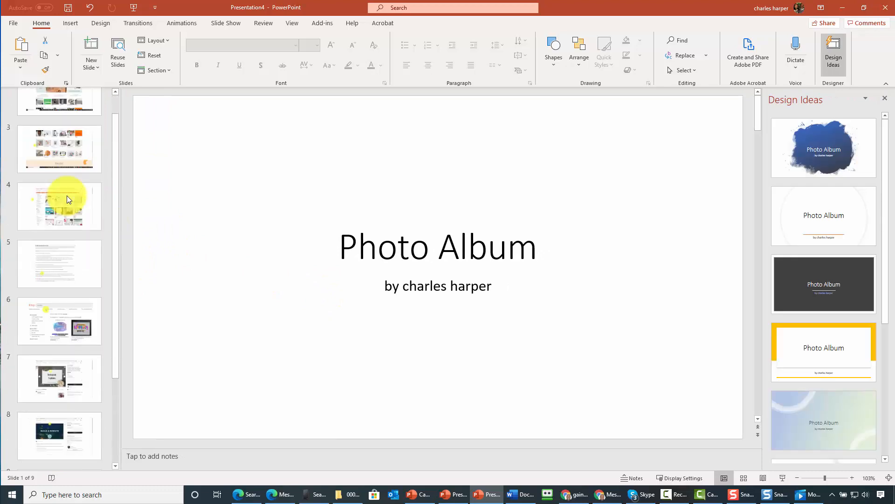
scroll(66, 195, "down", 2)
scroll(68, 223, "down", 1)
scroll(67, 219, "up", 3)
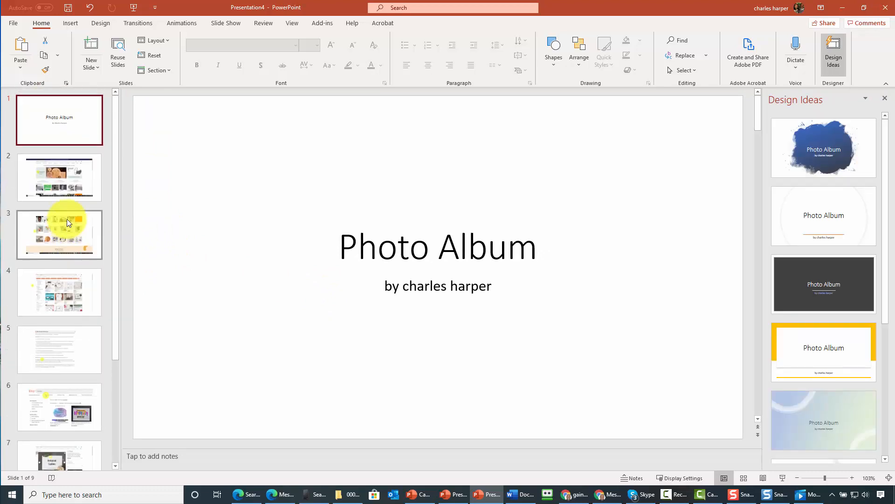
scroll(56, 178, "down", 2)
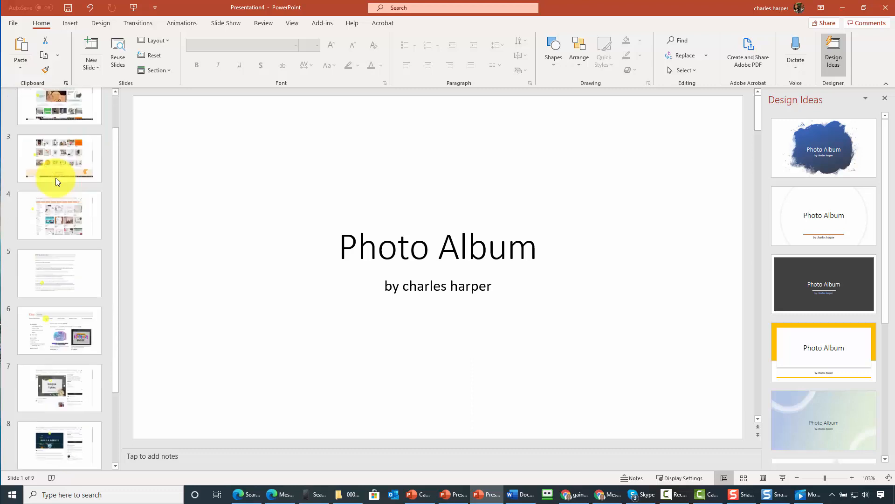
scroll(56, 184, "down", 1)
scroll(56, 185, "up", 2)
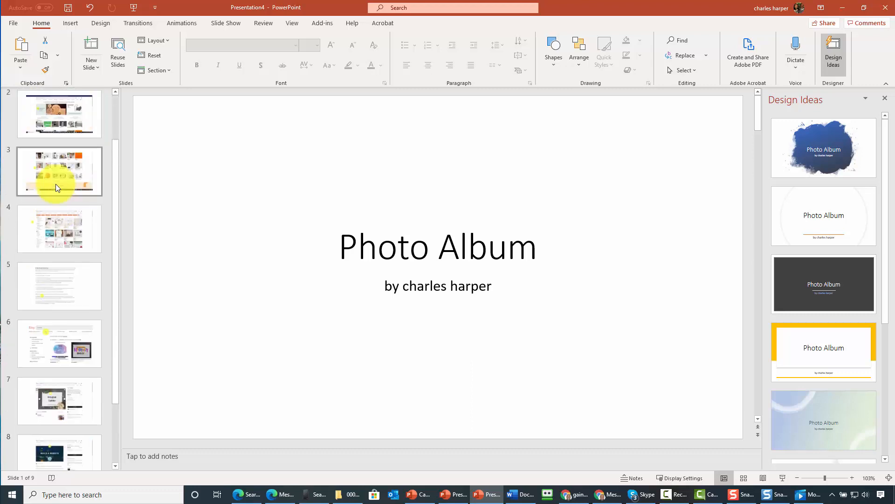
scroll(59, 184, "up", 1)
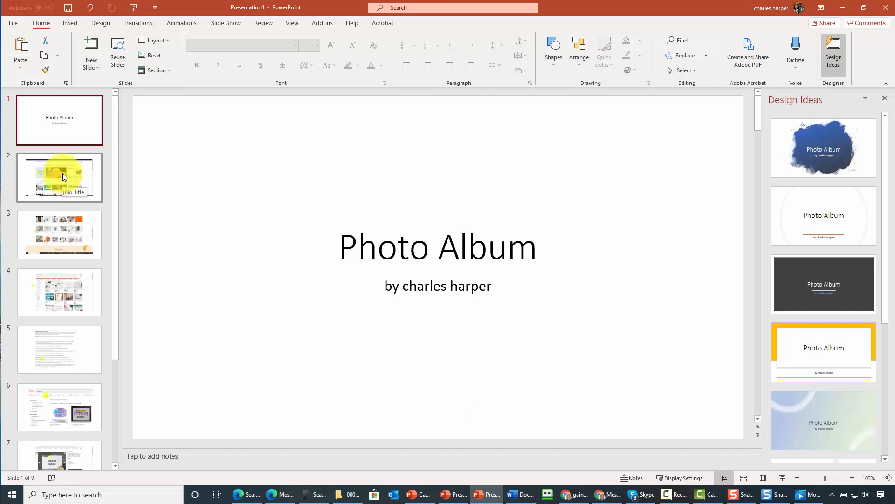
scroll(63, 173, "down", 1)
scroll(62, 173, "down", 2)
scroll(62, 173, "down", 1)
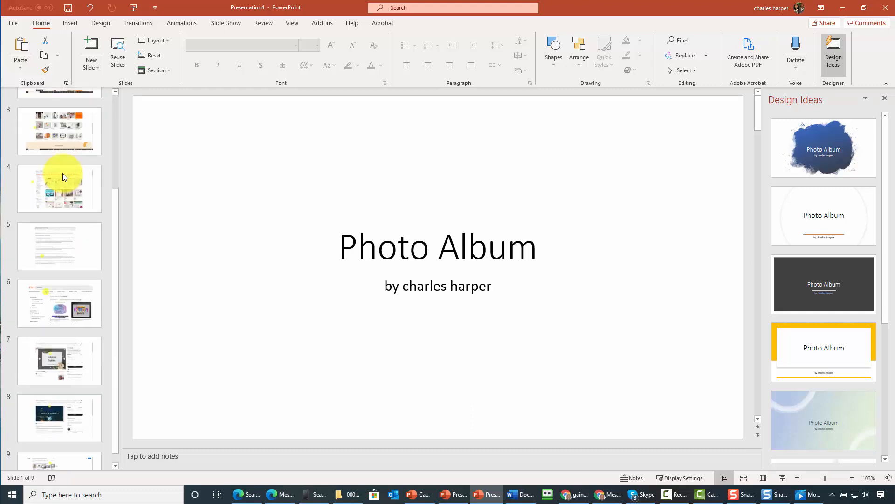
scroll(62, 172, "up", 3)
scroll(63, 173, "up", 1)
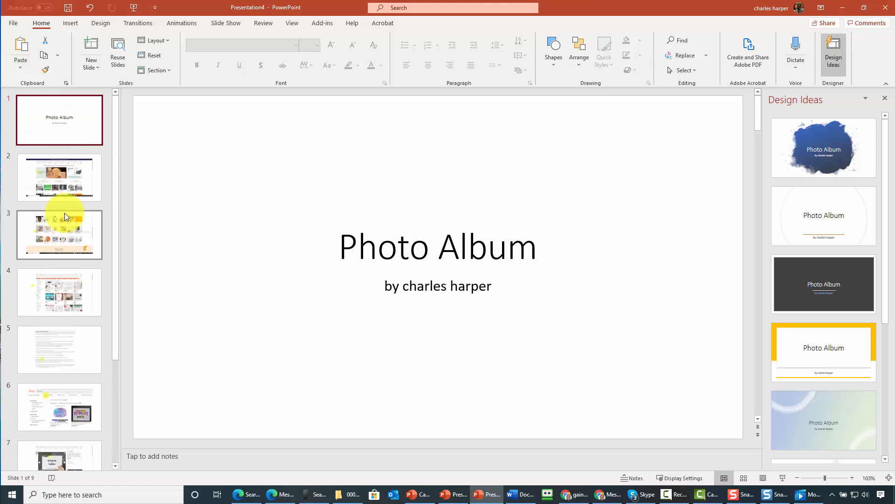
Step: Change the title slide heading to Open Your Account and go to the File menu
left_click(48, 120)
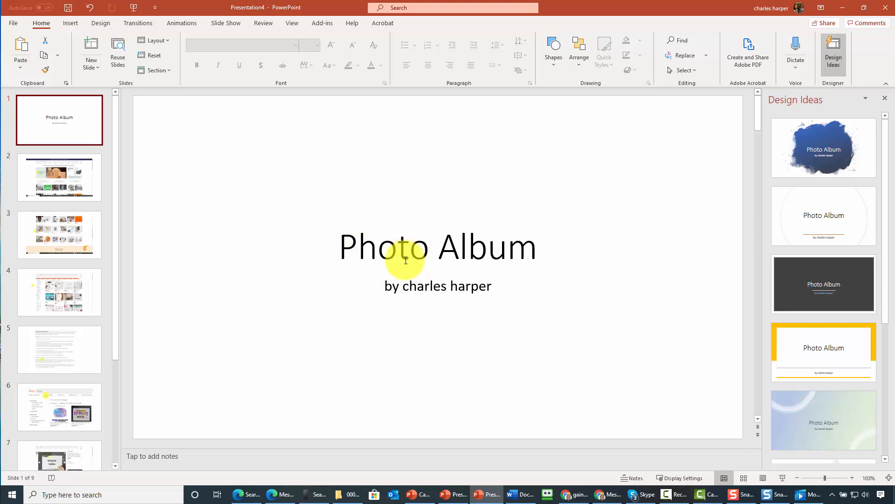
key("ctrl+z")
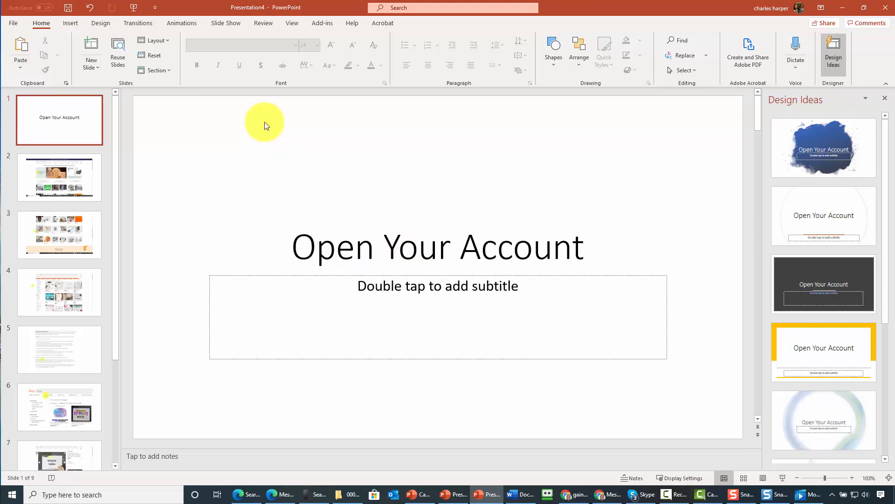
left_click(12, 23)
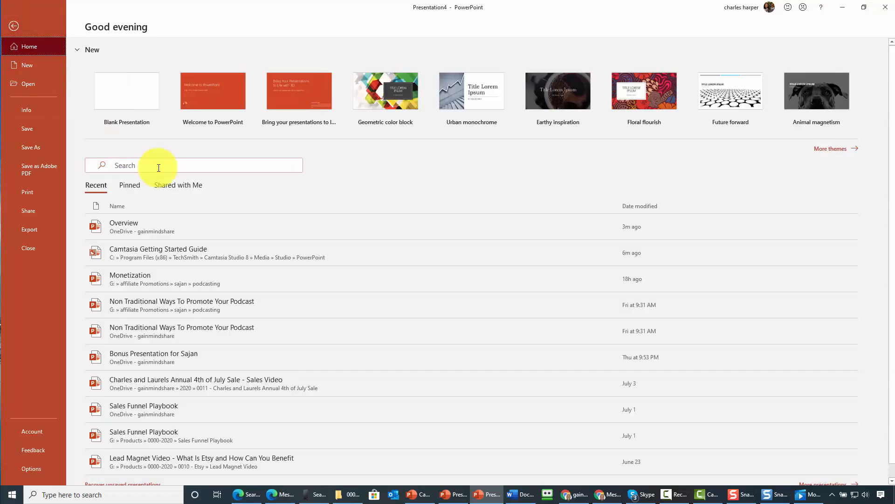
Step: Save the album as Open Your Account, then choose Save as Adobe PDF
key("Escape")
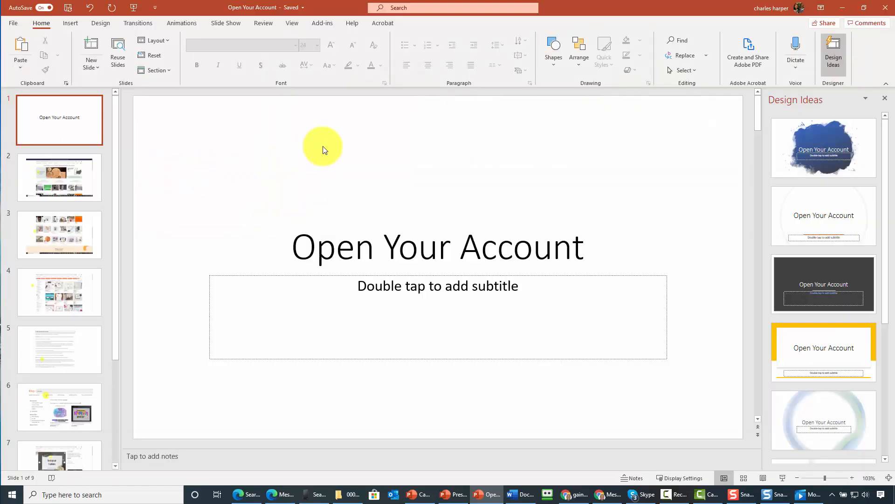
left_click(11, 24)
left_click(28, 145)
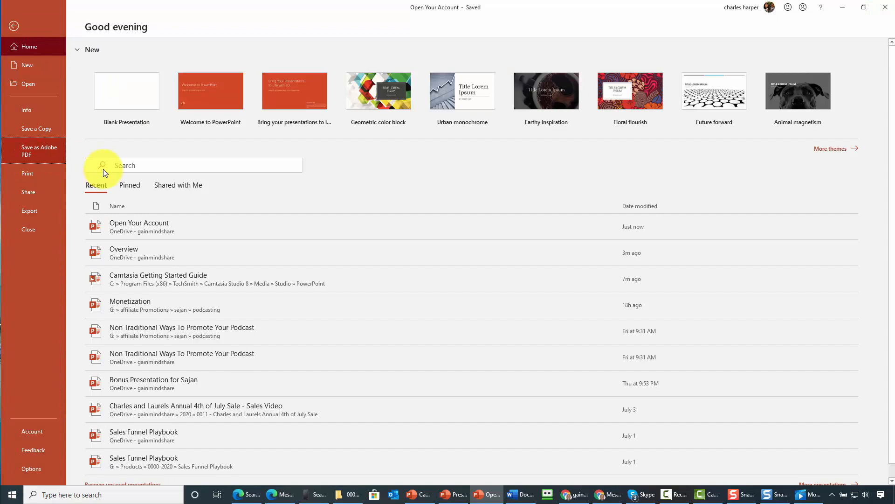